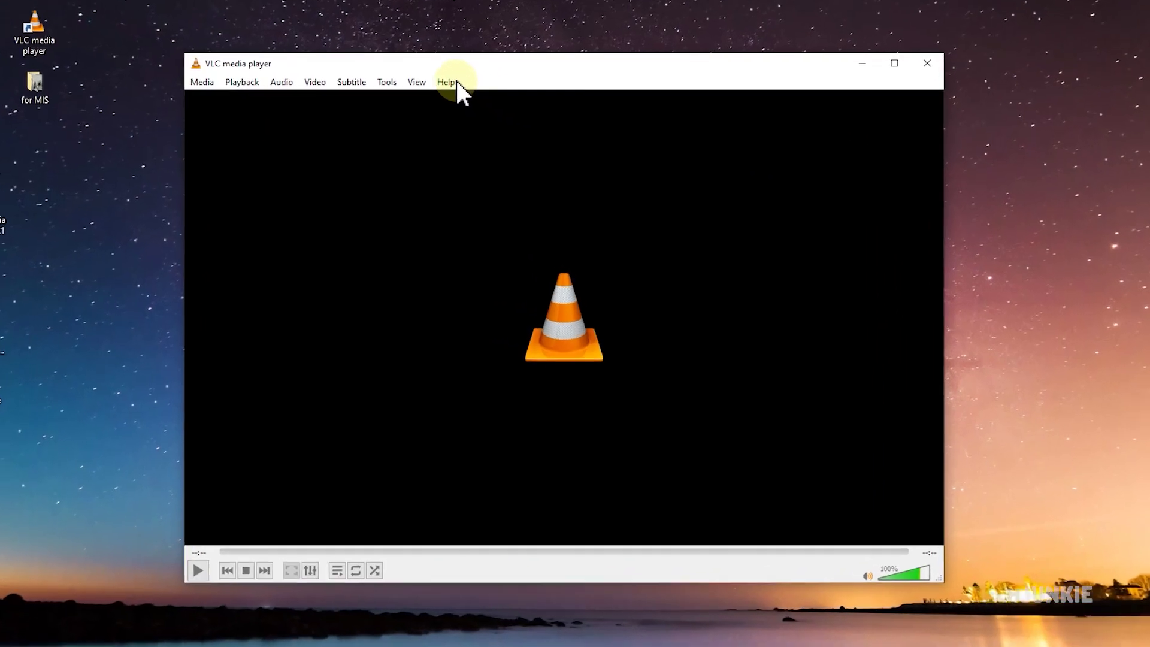
{"action": "left_click", "coordinate": [459, 115]}
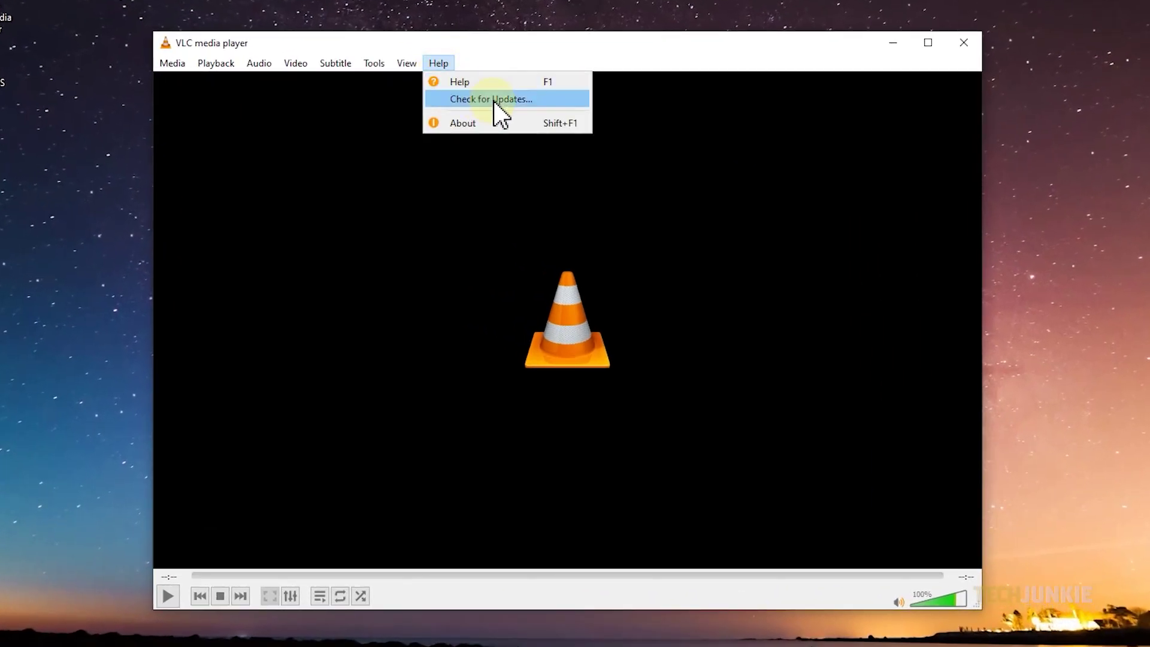
{"action": "left_click", "coordinate": [491, 51]}
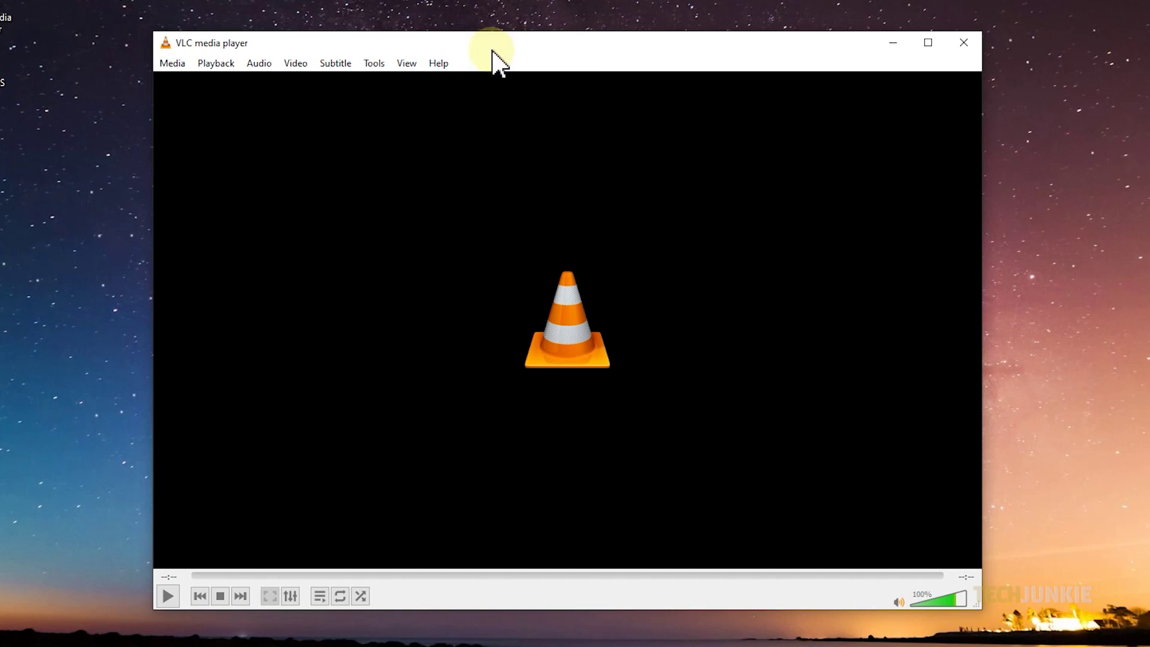
Show all preferences and, in the general audio settings, set Dolby Surround detection to On and stereo audio output mode to Dolby Surround
{"action": "left_click", "coordinate": [376, 65]}
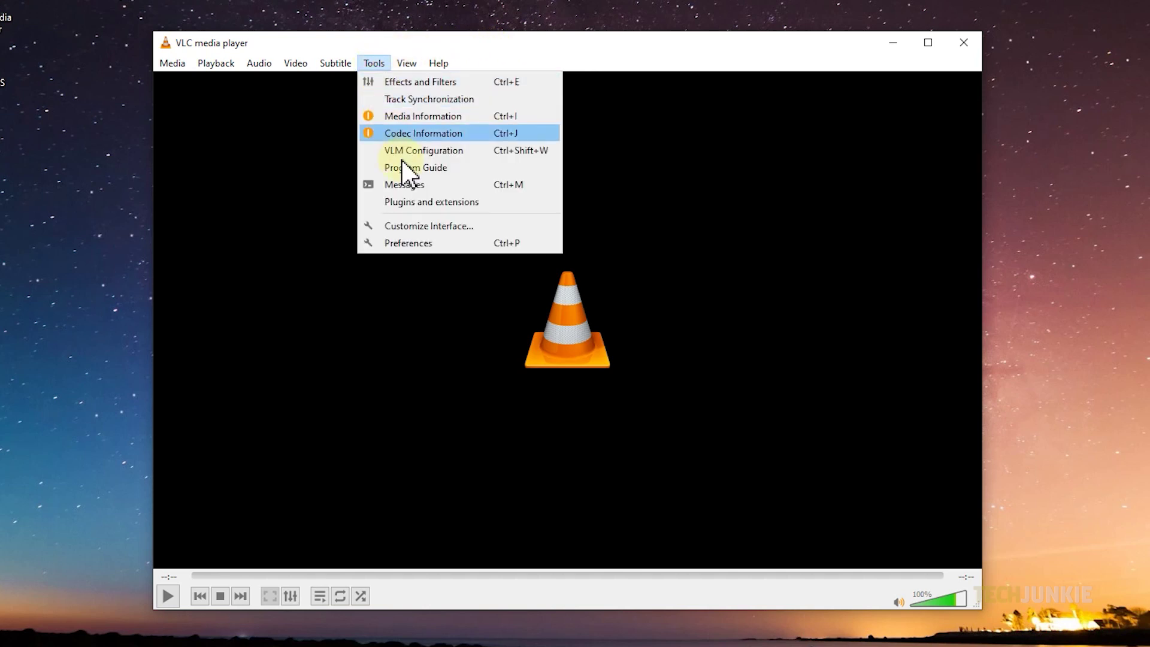
{"action": "left_click", "coordinate": [416, 242]}
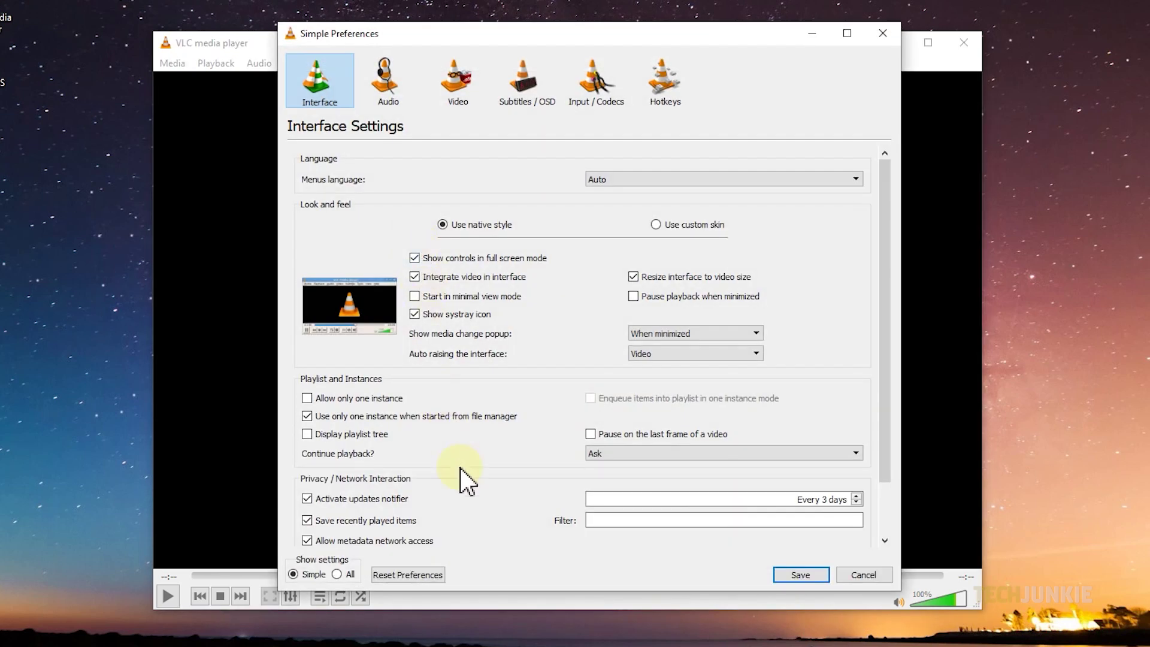
{"action": "left_click", "coordinate": [337, 575]}
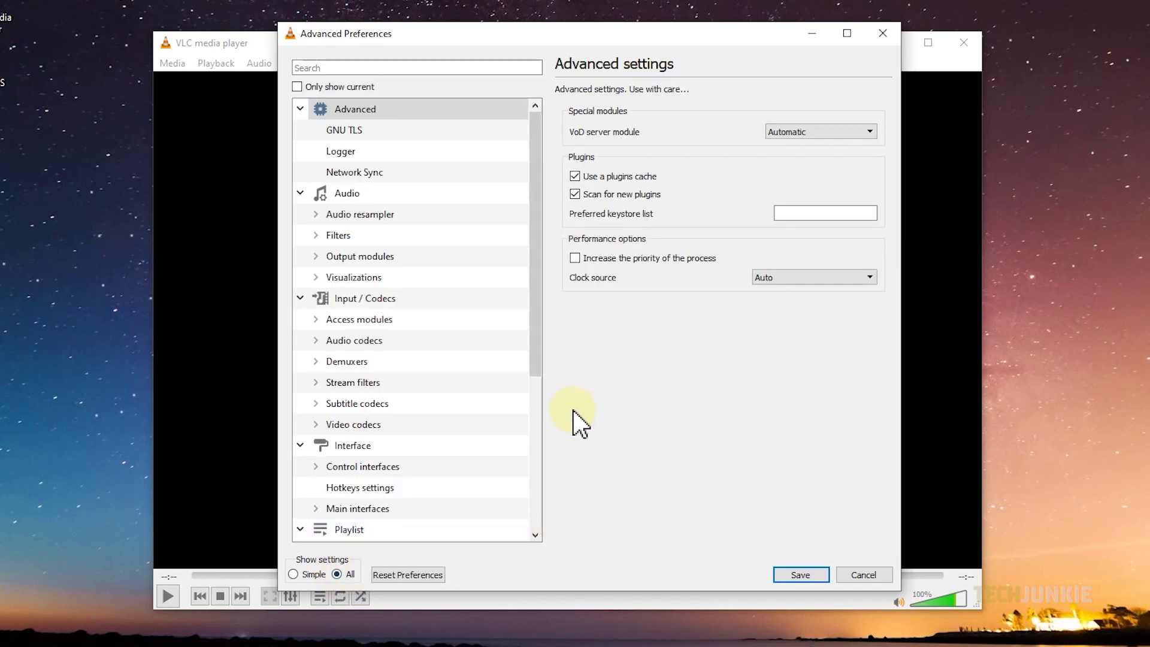
{"action": "left_click", "coordinate": [392, 196]}
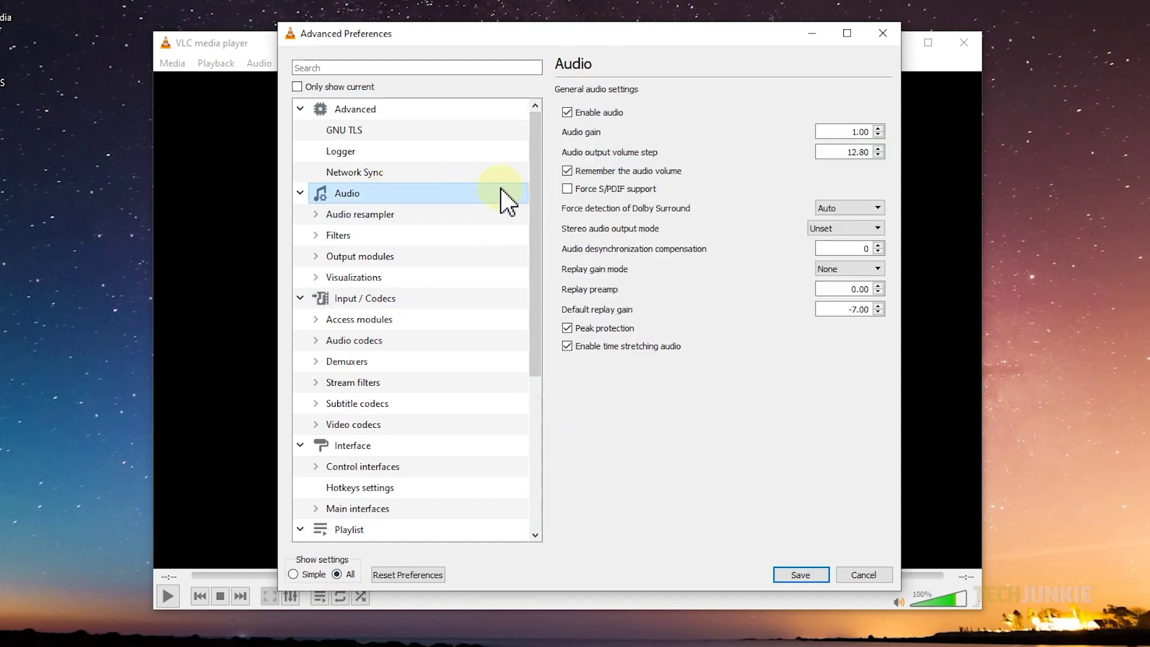
{"action": "left_click", "coordinate": [865, 210]}
{"action": "left_click", "coordinate": [858, 231]}
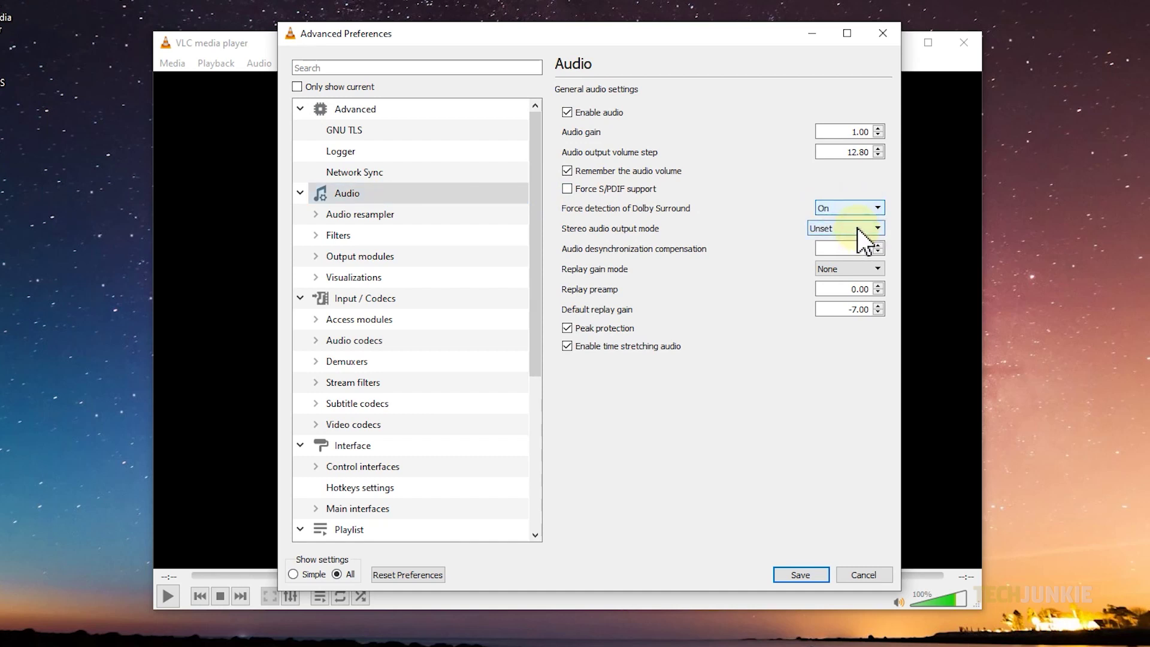
{"action": "left_click", "coordinate": [857, 228]}
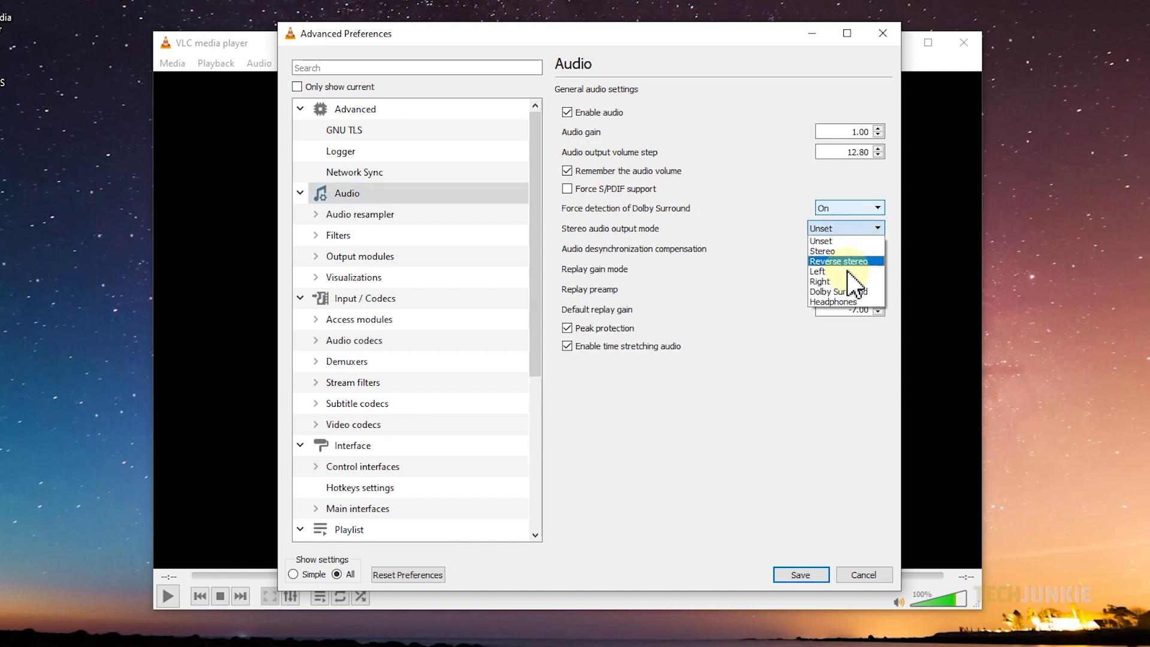
{"action": "left_click", "coordinate": [851, 291]}
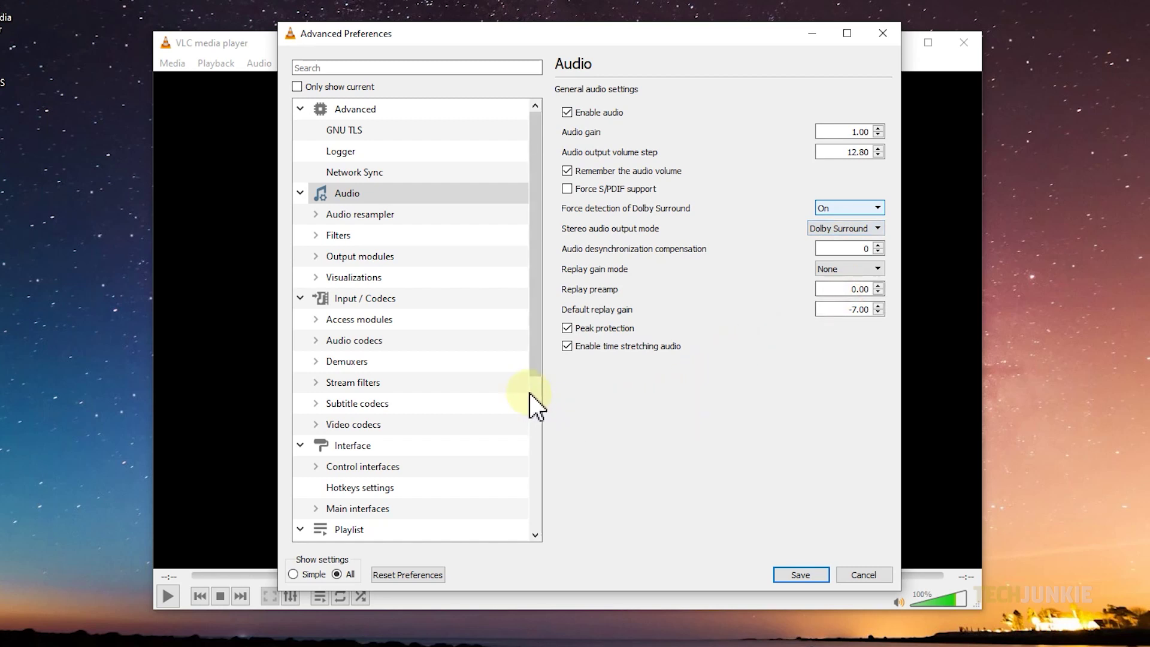
Set the Speex resampler's resampling quality to 10 and the SRC resampler's sample rate converter type to Sinc function (best quality)
{"action": "left_click", "coordinate": [317, 215]}
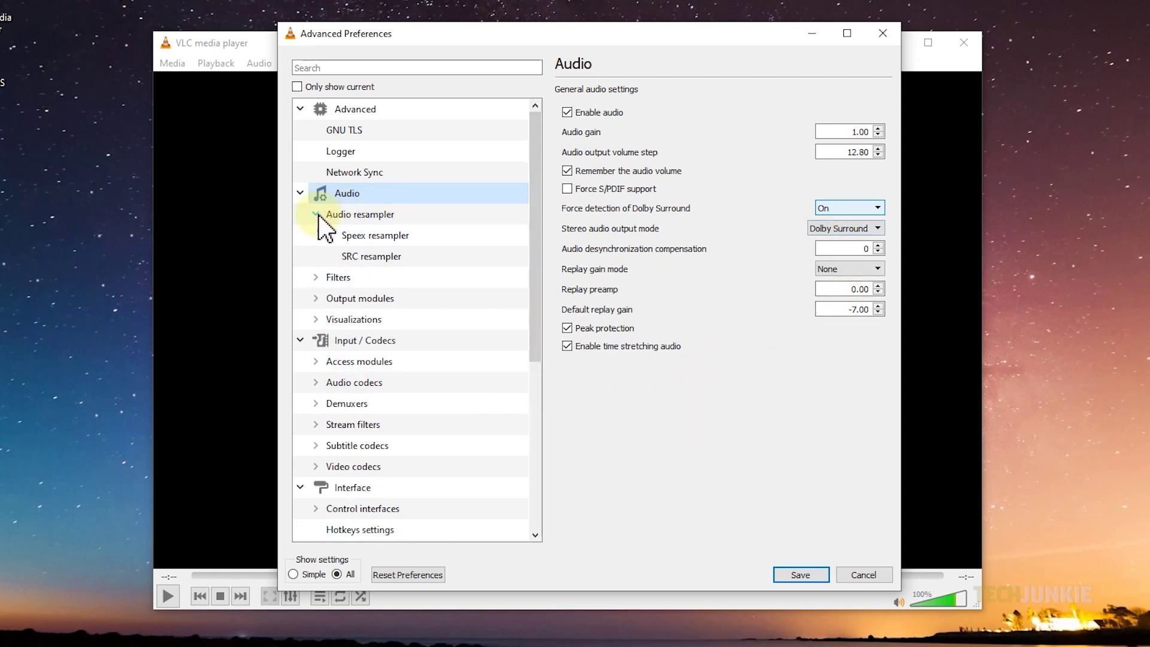
{"action": "left_click", "coordinate": [471, 236]}
{"action": "left_click", "coordinate": [856, 114]}
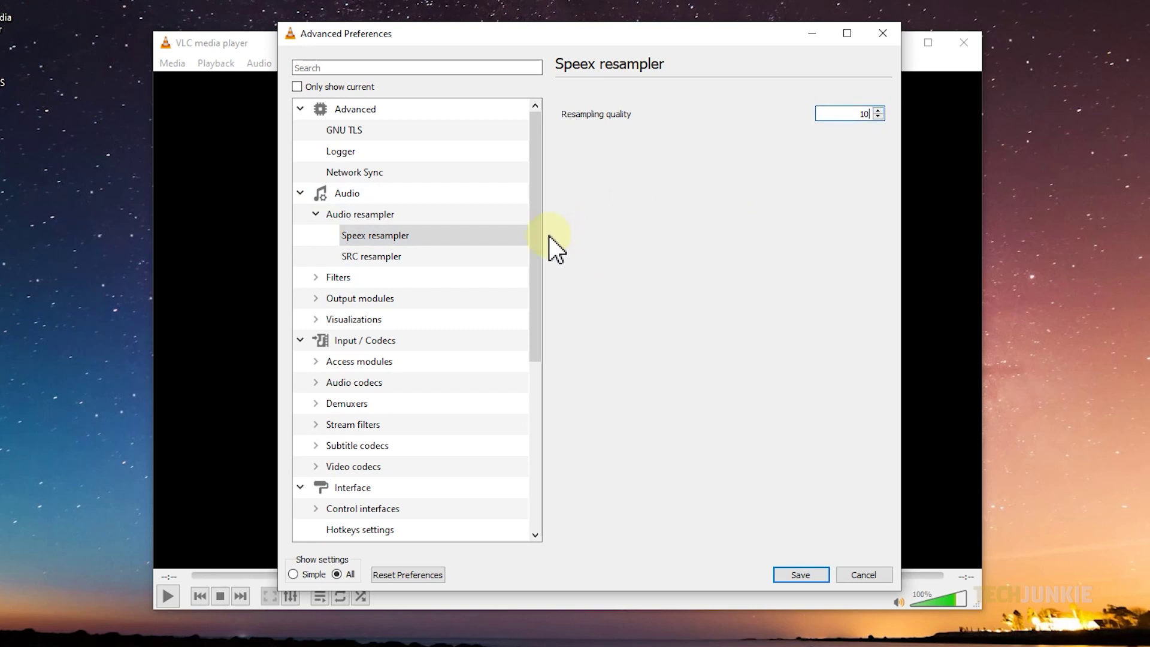
{"action": "left_click", "coordinate": [444, 258]}
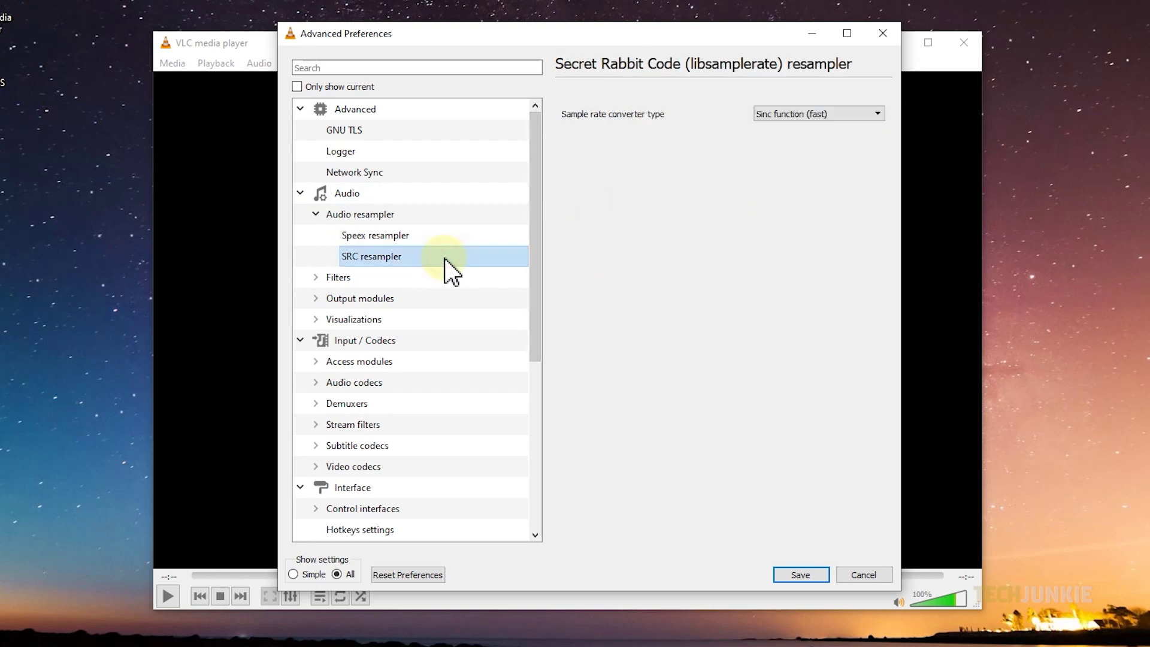
{"action": "left_click", "coordinate": [869, 115]}
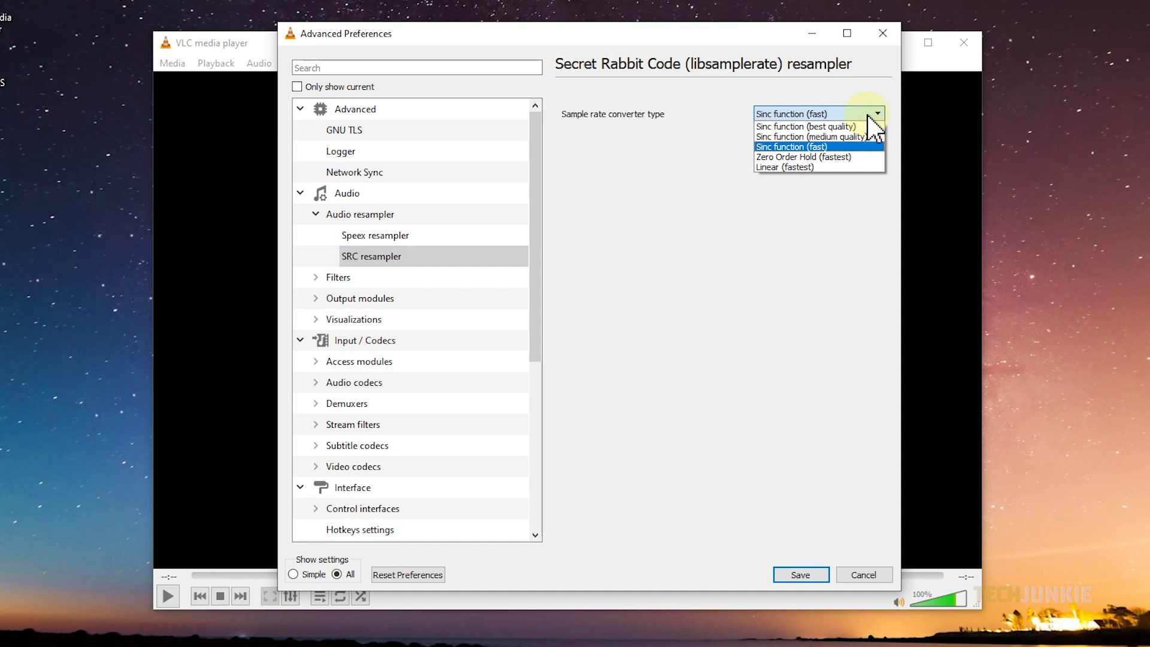
{"action": "left_click", "coordinate": [815, 126]}
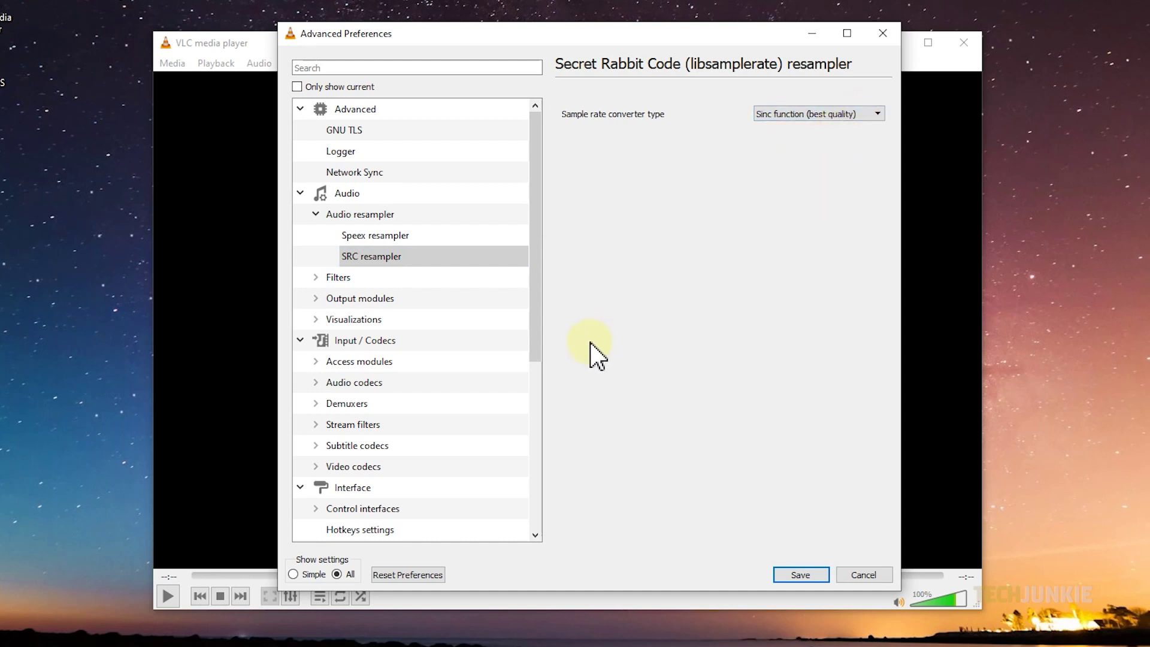
Enable the Gradfun video filter in the video filter modules
{"action": "left_click_drag", "start_coordinate": [537, 361], "coordinate": [552, 529]}
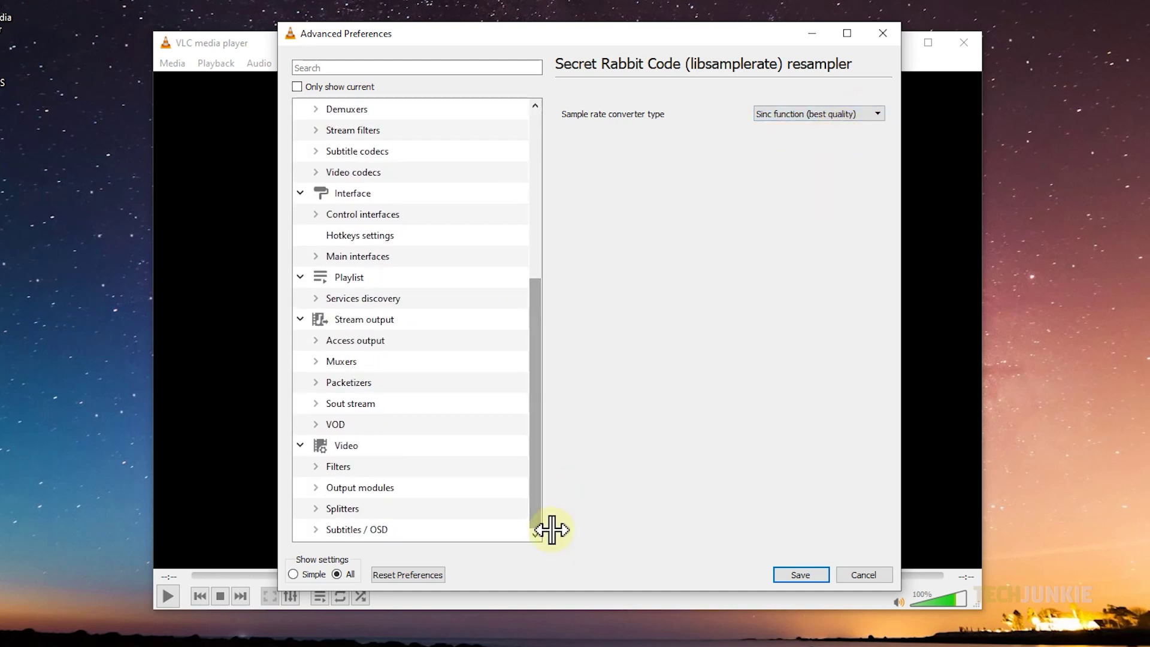
{"action": "left_click", "coordinate": [386, 466]}
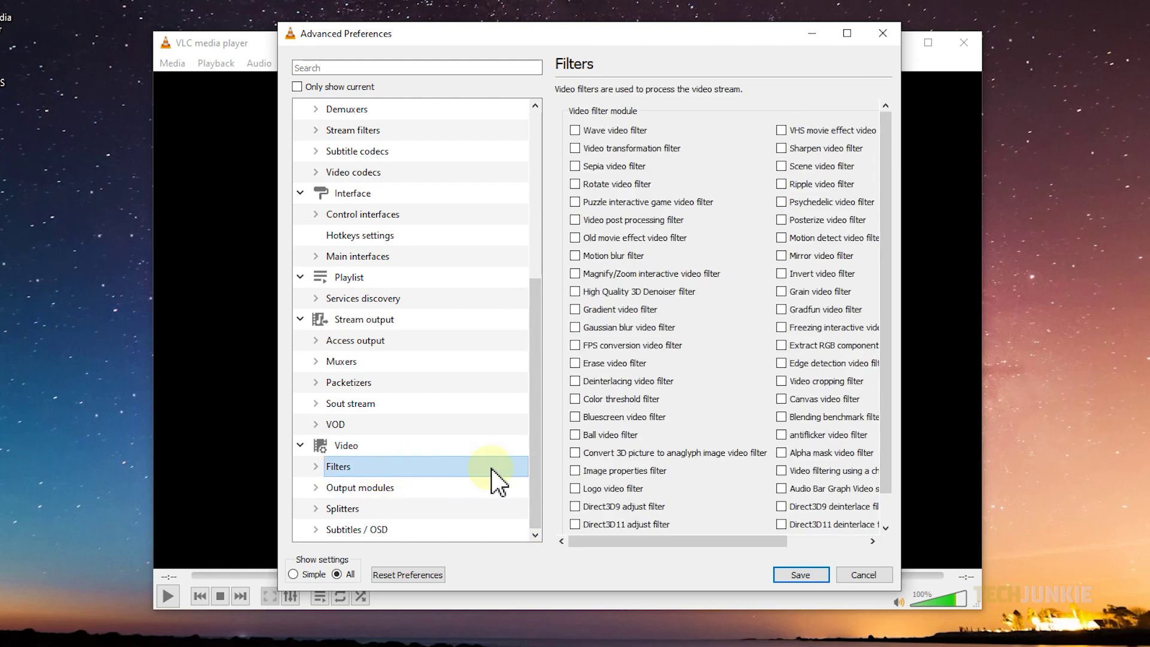
{"action": "left_click", "coordinate": [785, 310]}
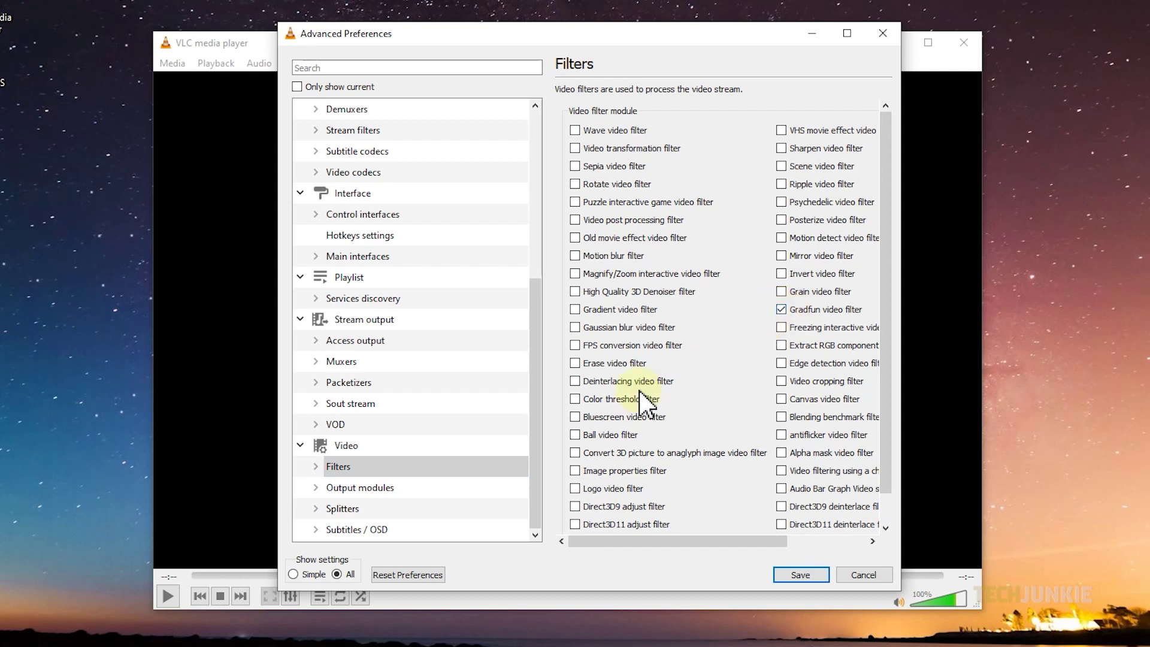
Set the scaling mode of the Swscale video filter to SincR
{"action": "left_click", "coordinate": [316, 468]}
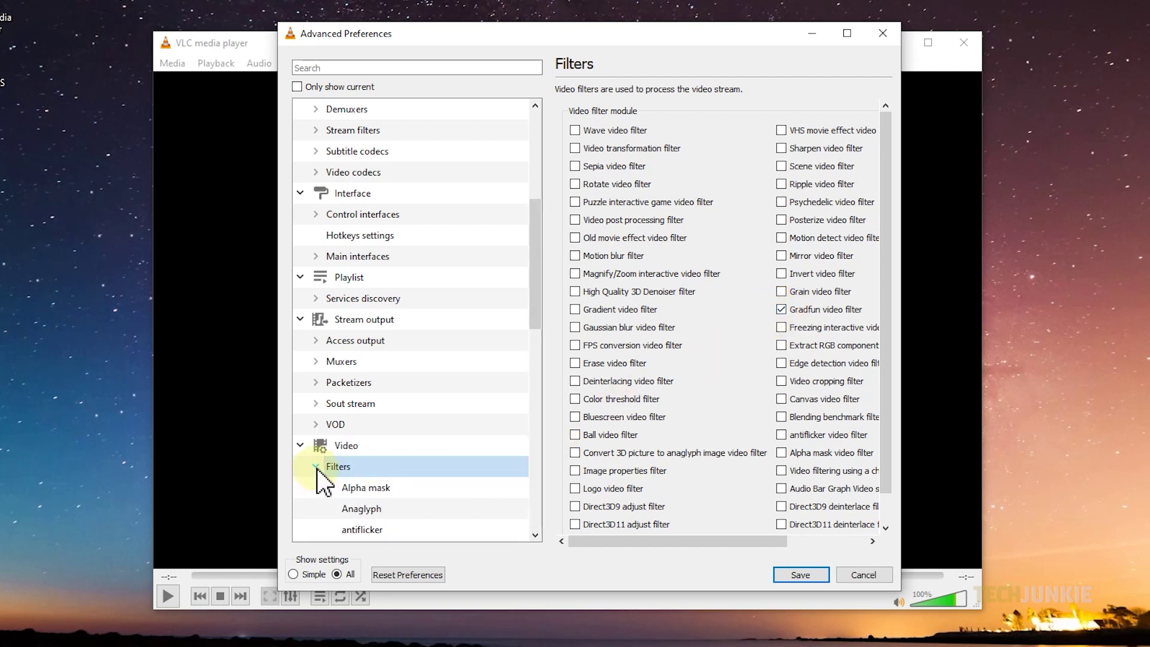
{"action": "scroll", "coordinate": [536, 321], "scroll_direction": "down", "scroll_amount": 10}
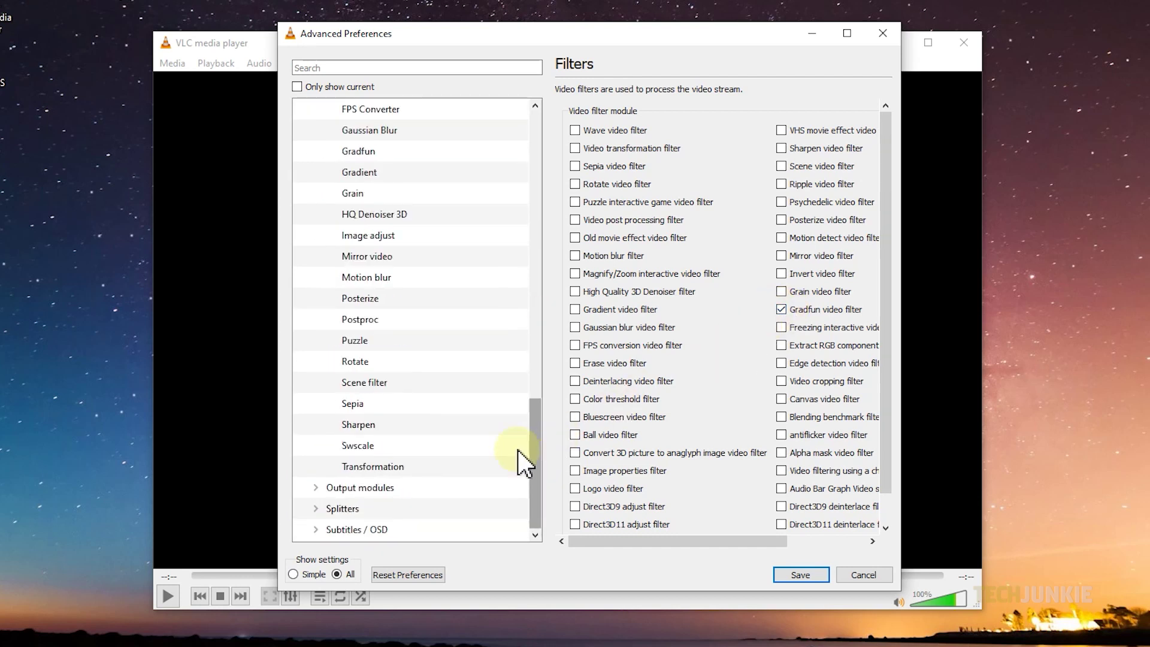
{"action": "left_click", "coordinate": [436, 445]}
{"action": "left_click", "coordinate": [867, 116]}
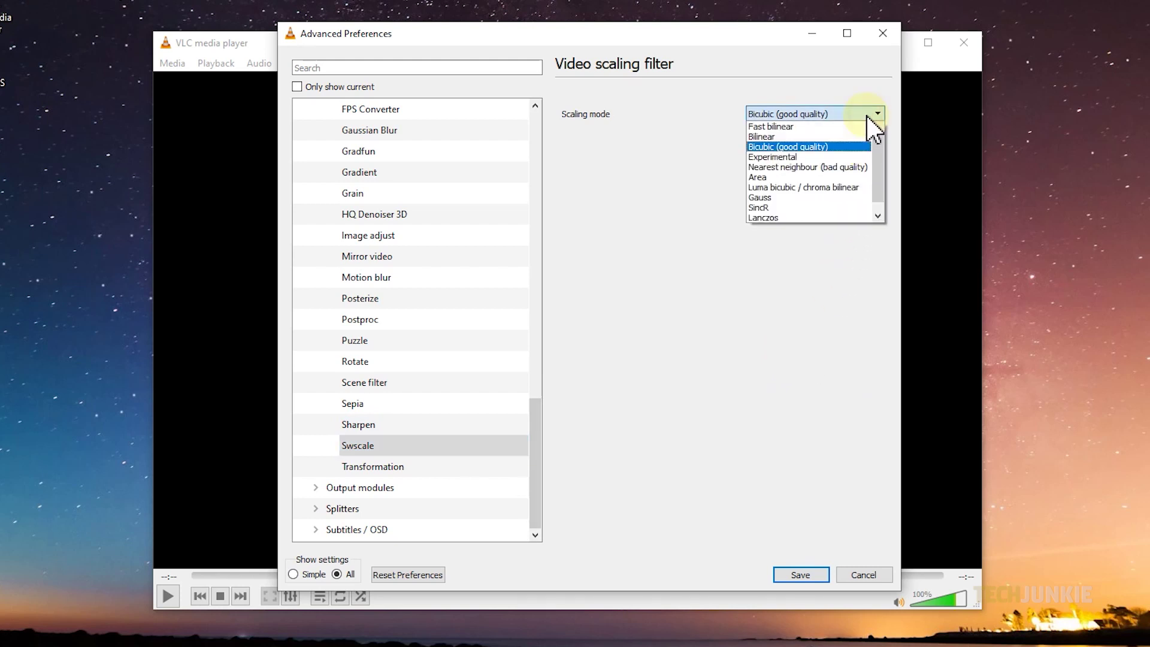
{"action": "left_click", "coordinate": [816, 208]}
Set File caching to 1000 ms in the advanced section of the Input / Codecs settings
{"action": "left_click_drag", "start_coordinate": [535, 462], "coordinate": [539, 249]}
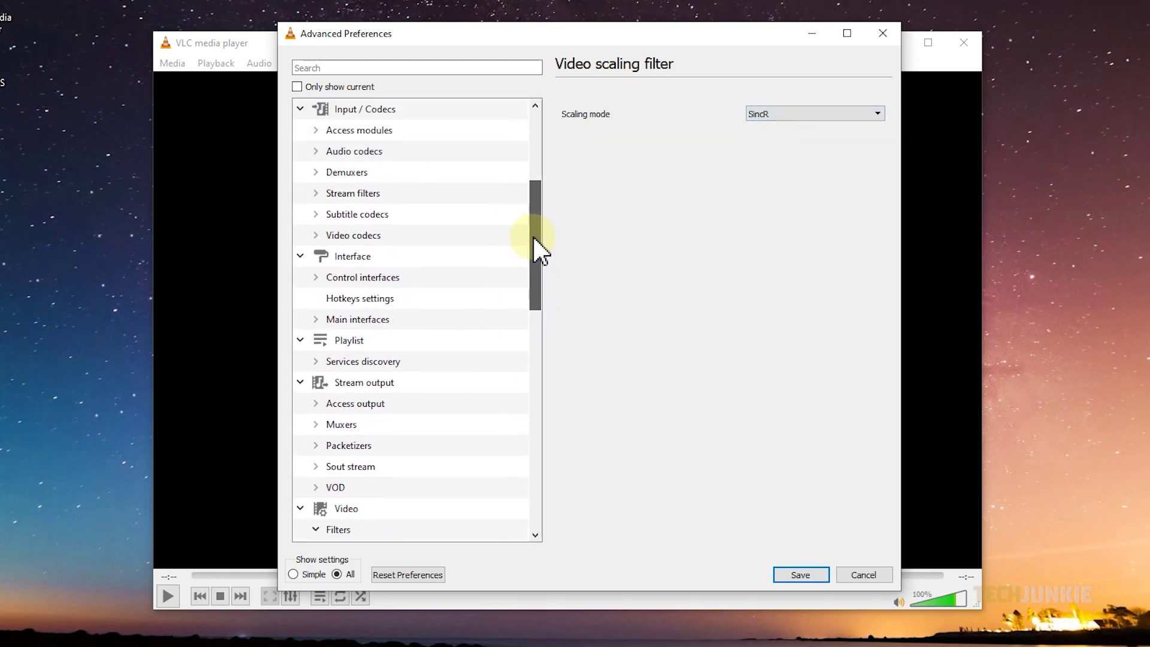
{"action": "scroll", "coordinate": [540, 249], "scroll_direction": "up", "scroll_amount": 3}
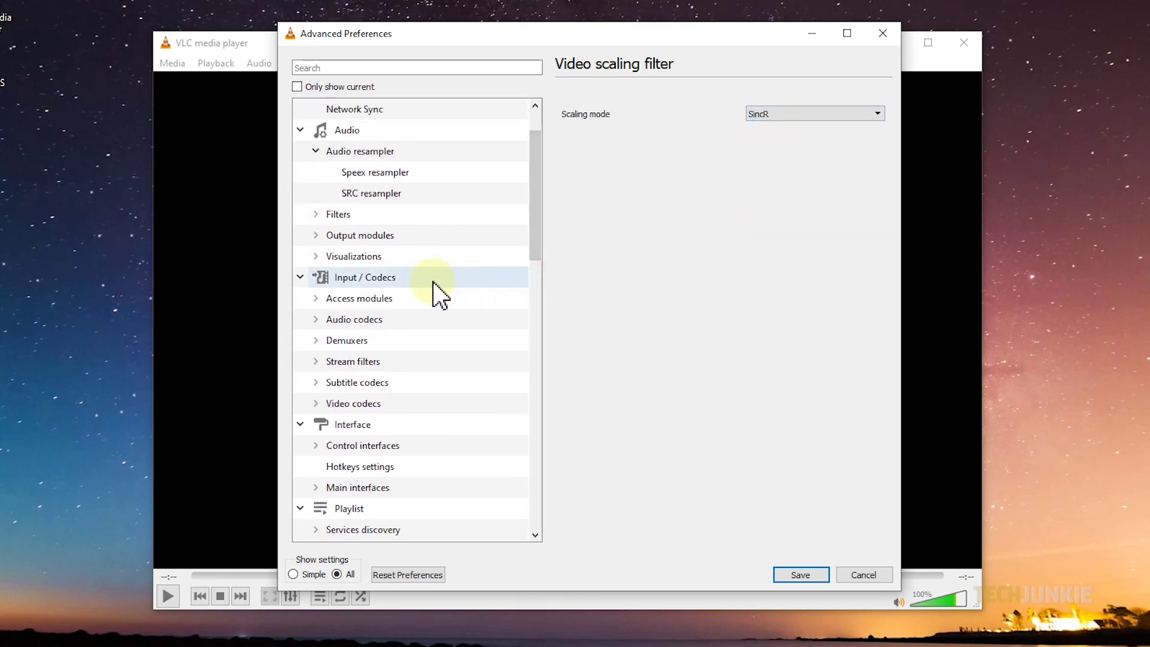
{"action": "left_click", "coordinate": [421, 293]}
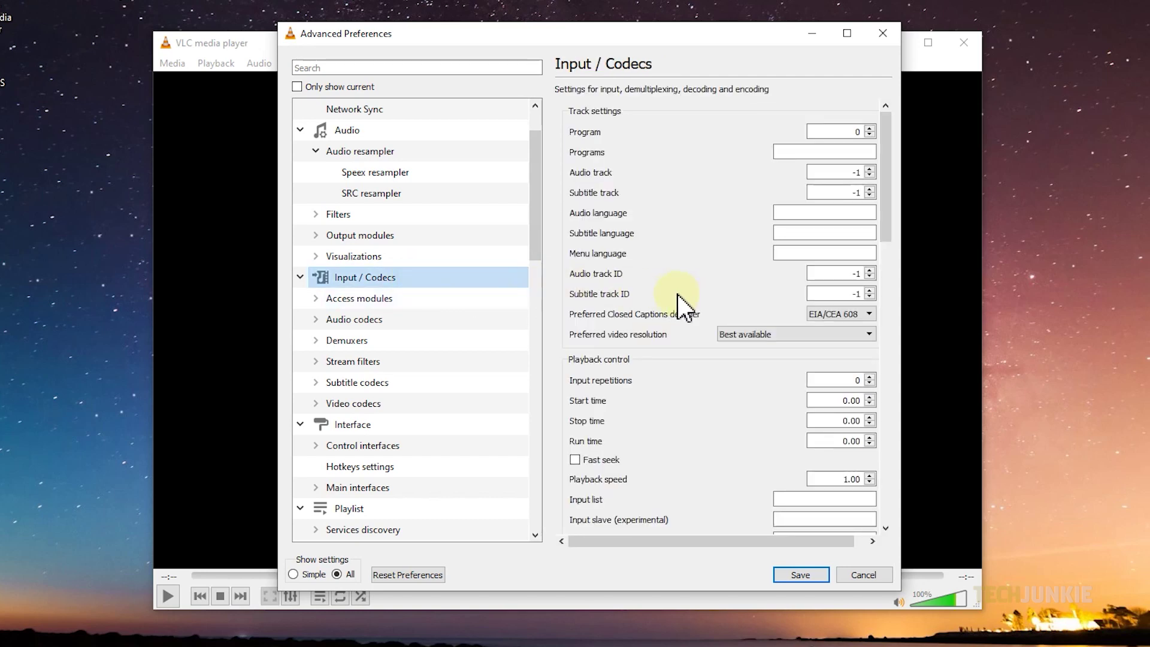
{"action": "left_click_drag", "start_coordinate": [886, 175], "coordinate": [886, 527]}
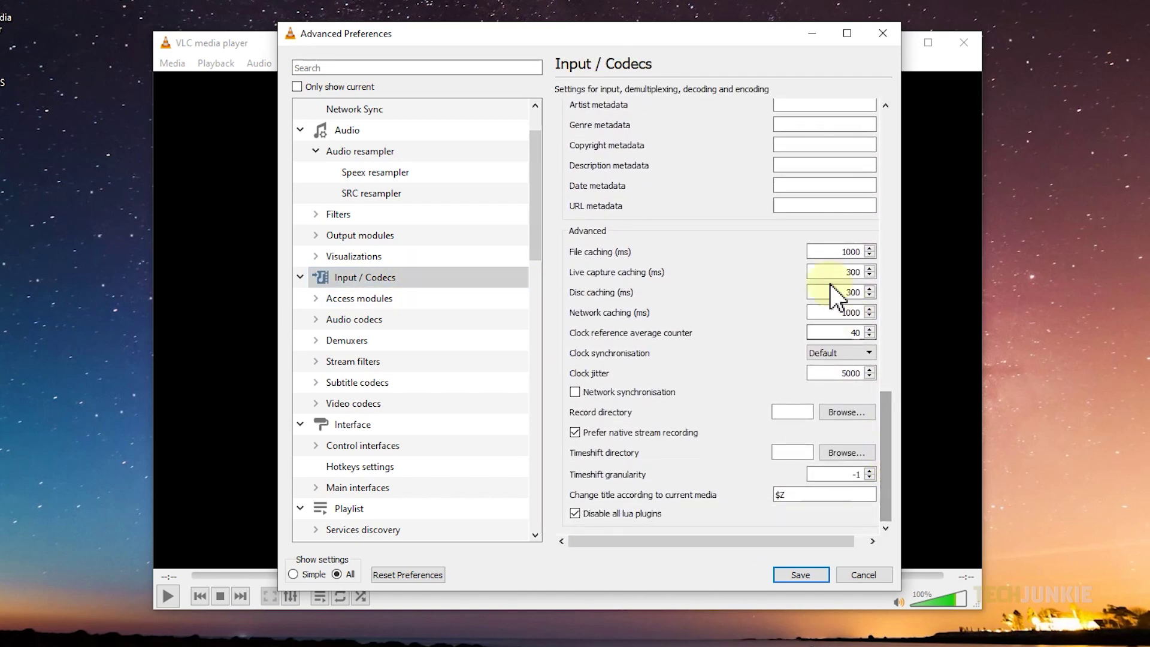
{"action": "double_click", "coordinate": [832, 251]}
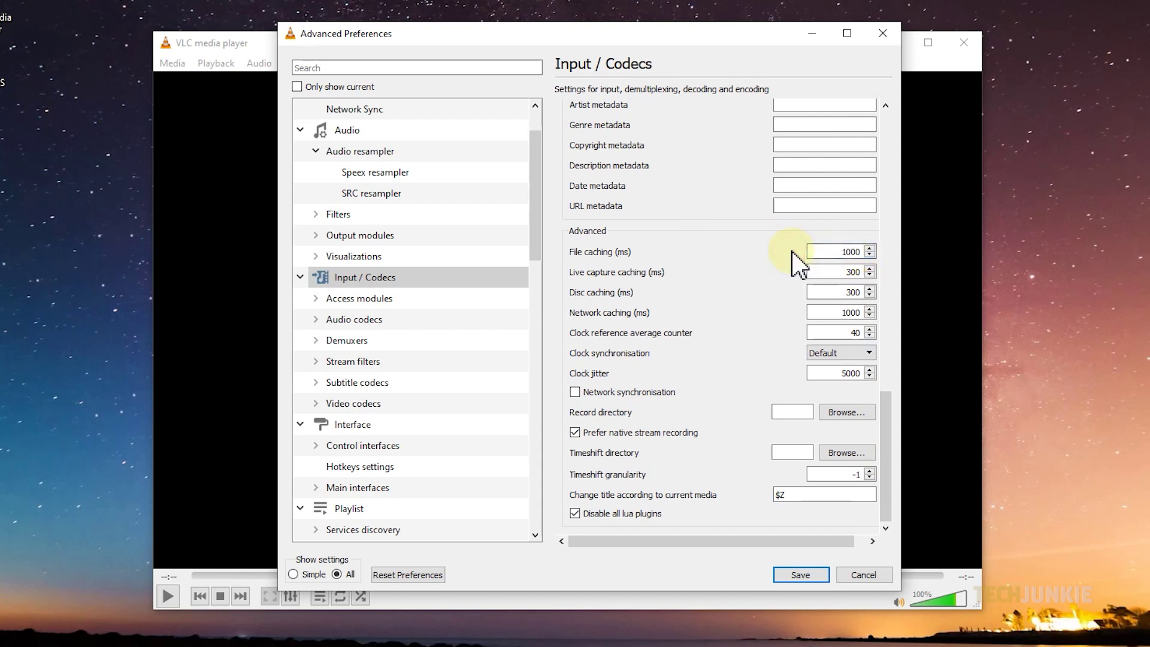
In the FFmpeg video codec settings, set the decoding threads to 4 and disable Direct rendering and Show corrupted frames
{"action": "left_click", "coordinate": [316, 403]}
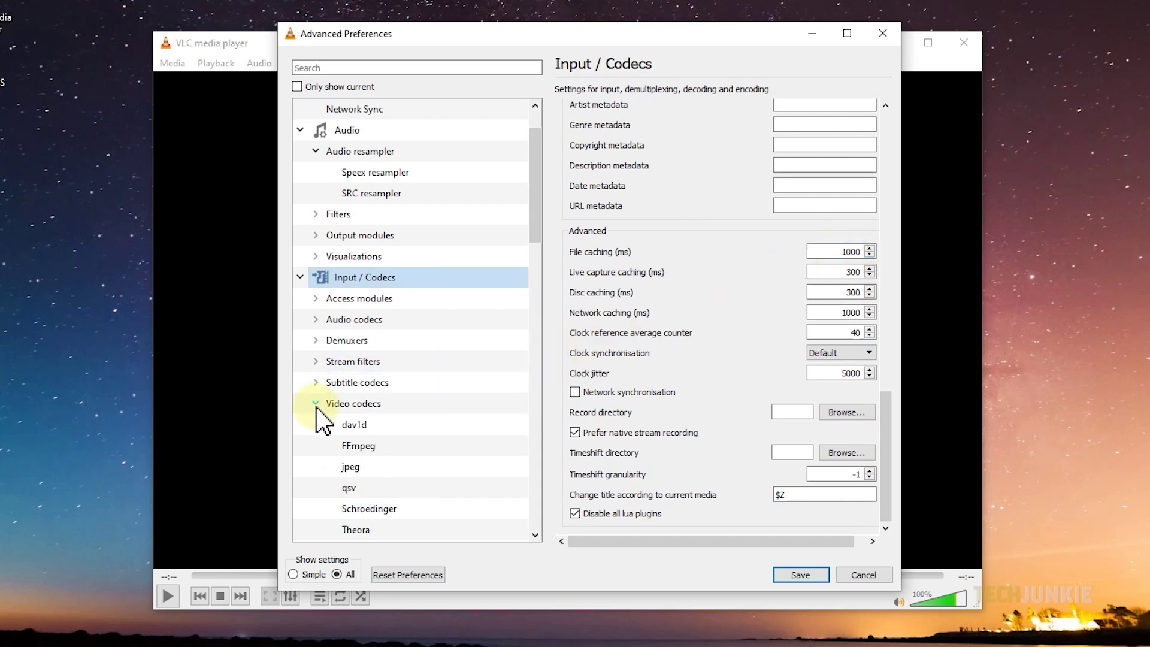
{"action": "left_click", "coordinate": [394, 447]}
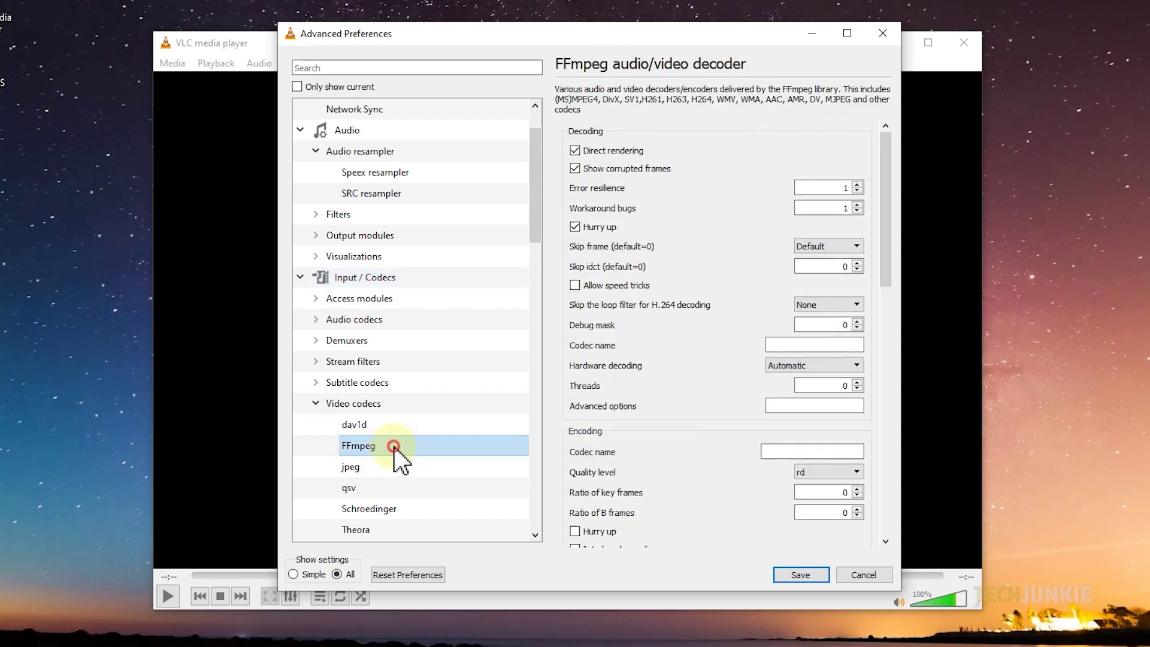
{"action": "left_click", "coordinate": [858, 383]}
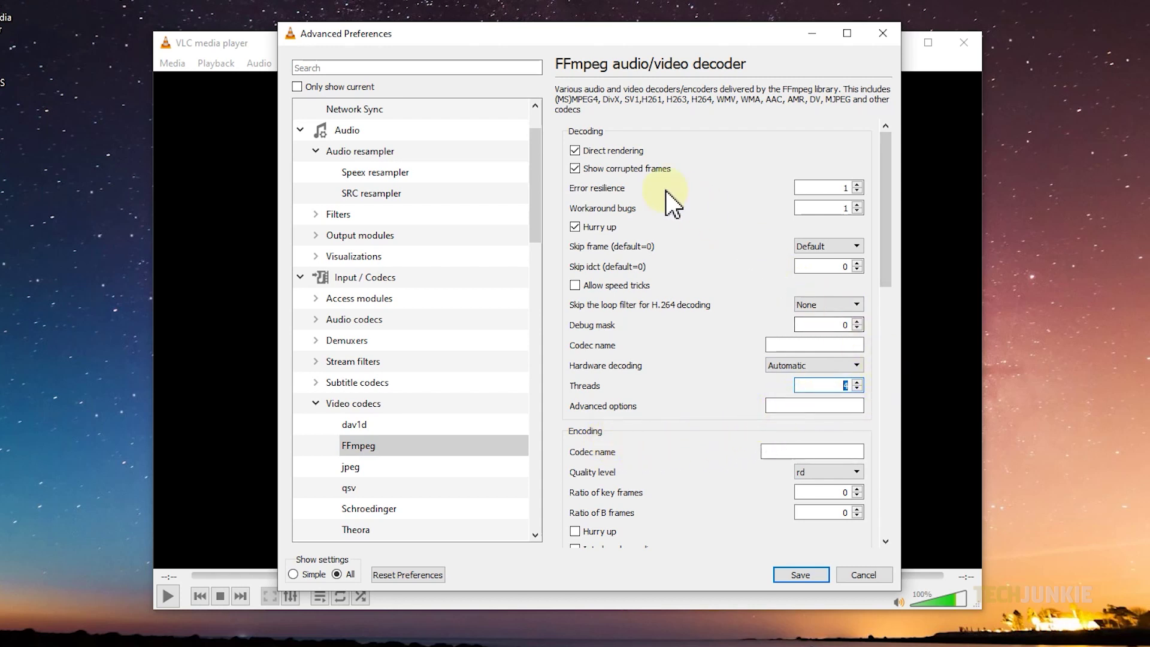
{"action": "left_click", "coordinate": [574, 151]}
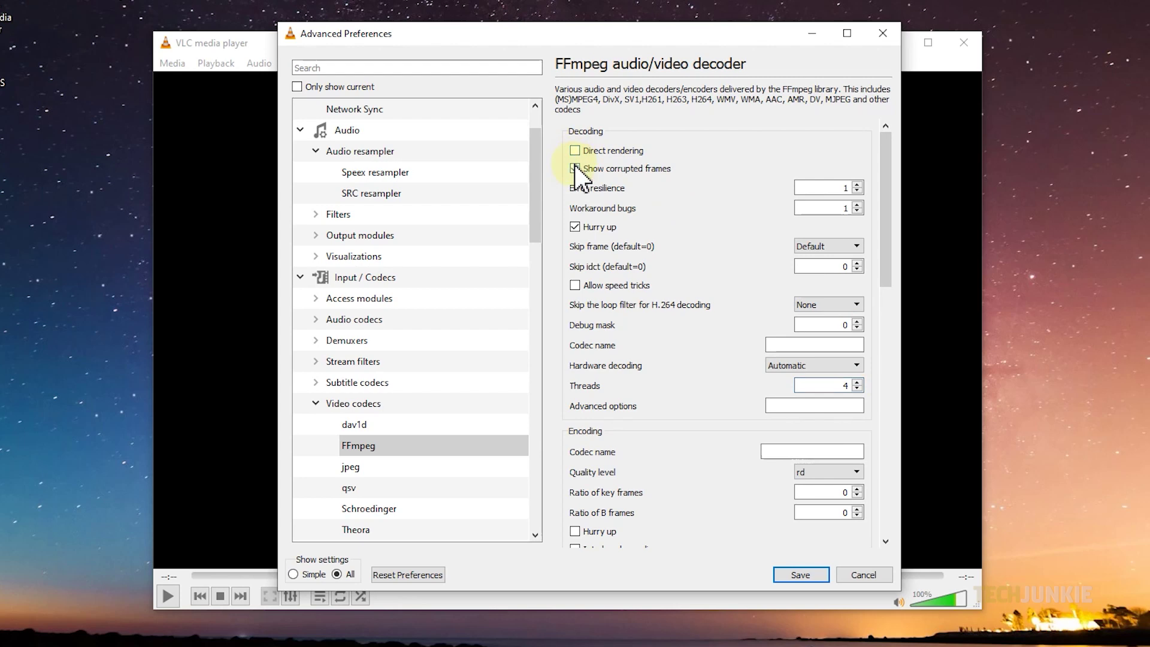
{"action": "left_click", "coordinate": [575, 169]}
Display the general video settings and save the advanced preferences
{"action": "left_click_drag", "start_coordinate": [536, 198], "coordinate": [554, 291]}
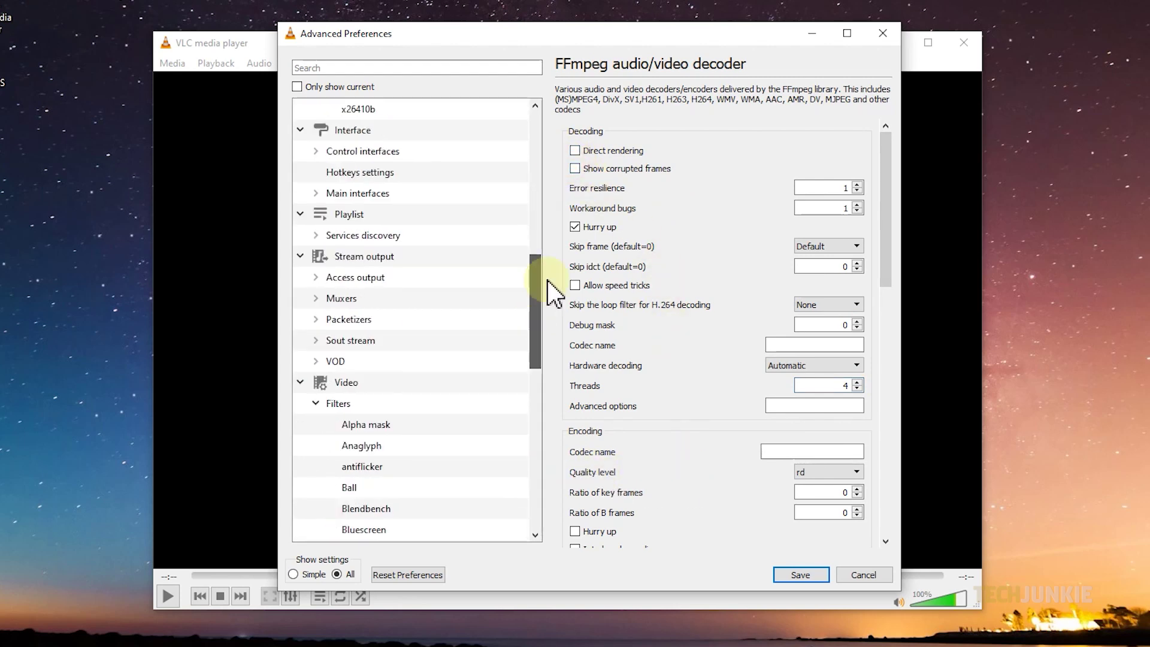
{"action": "left_click", "coordinate": [430, 384]}
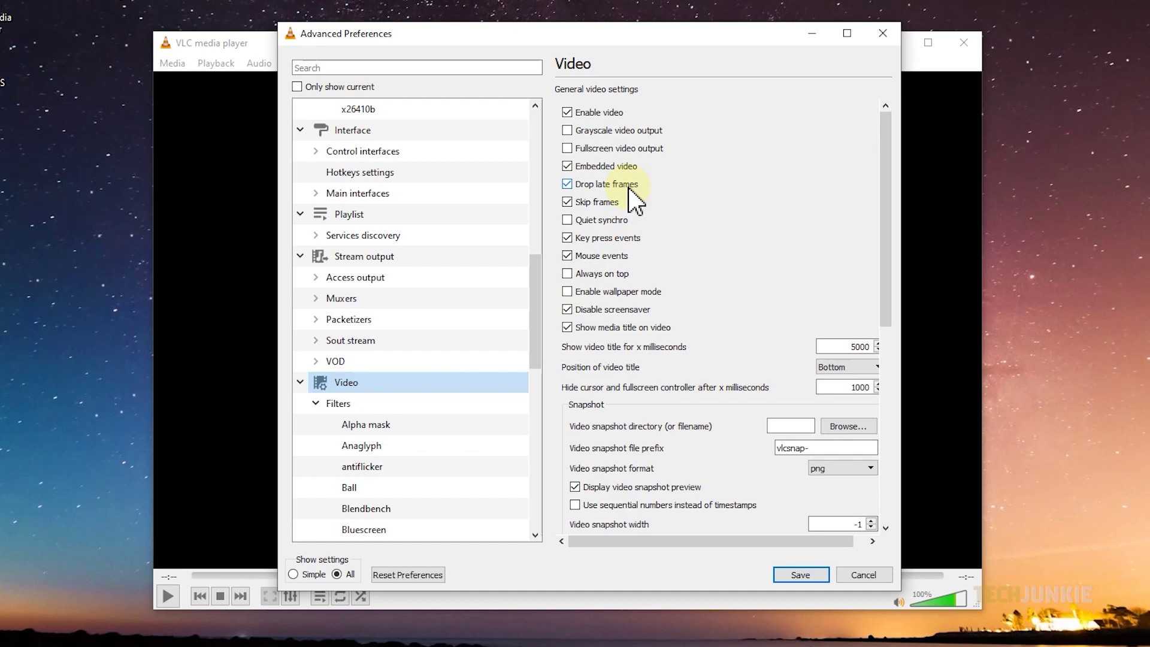
{"action": "left_click", "coordinate": [797, 577]}
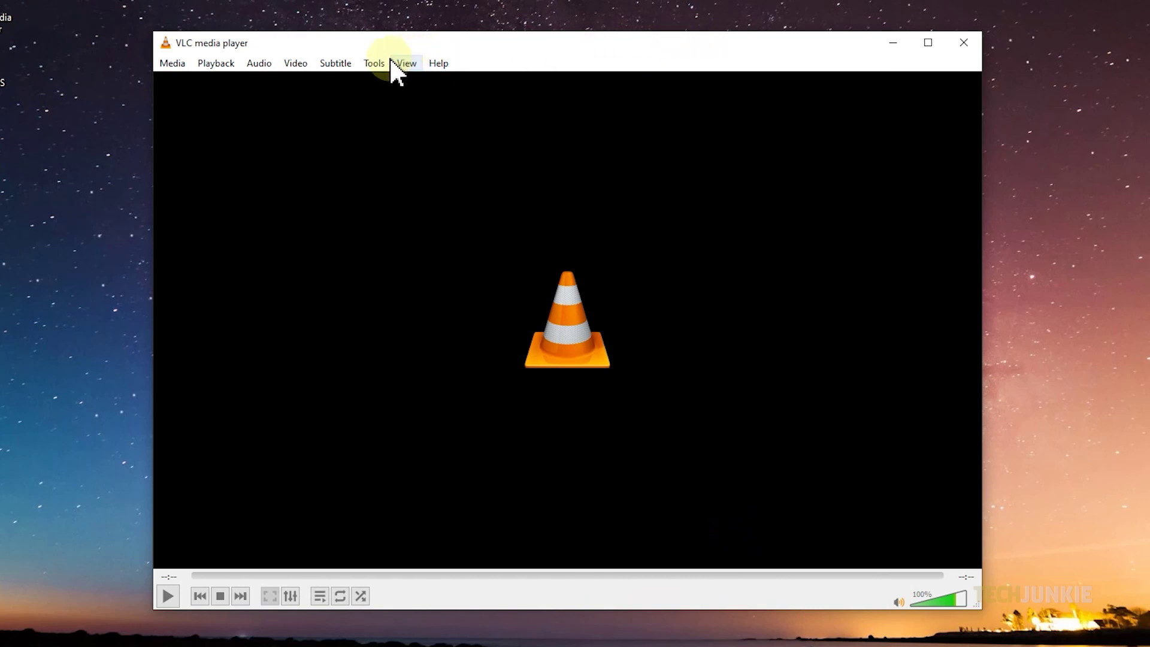
In the simple video preferences, set the display output to OpenGL video output for Windows
{"action": "left_click", "coordinate": [375, 63]}
{"action": "left_click", "coordinate": [405, 243]}
{"action": "left_click", "coordinate": [464, 97]}
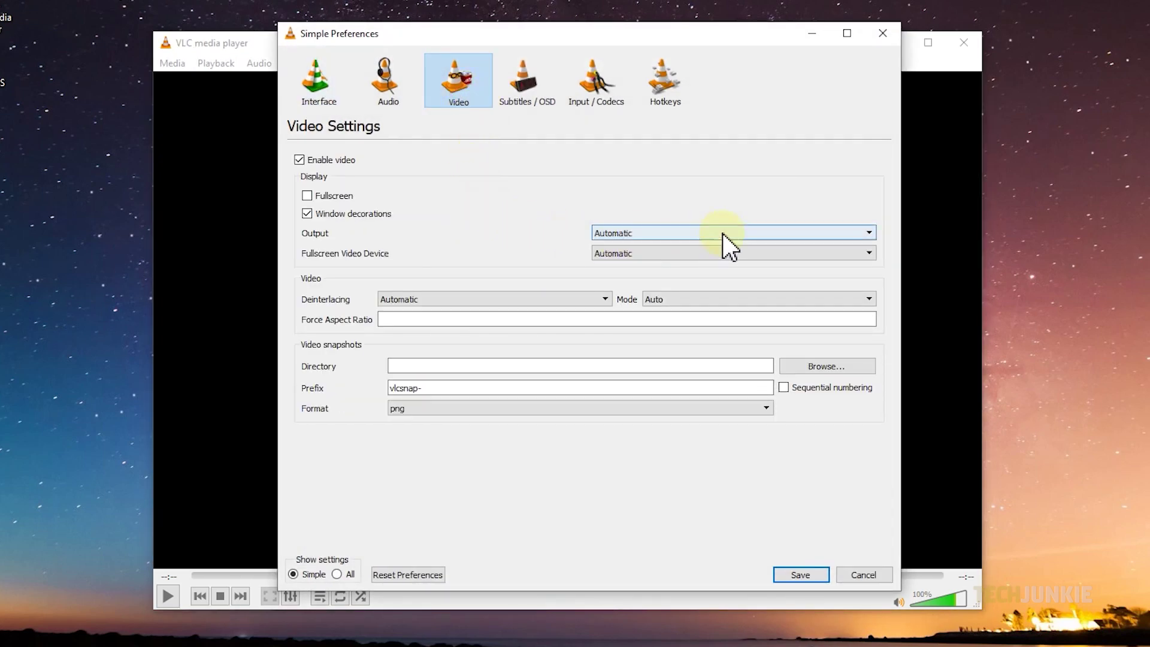
{"action": "left_click", "coordinate": [750, 233]}
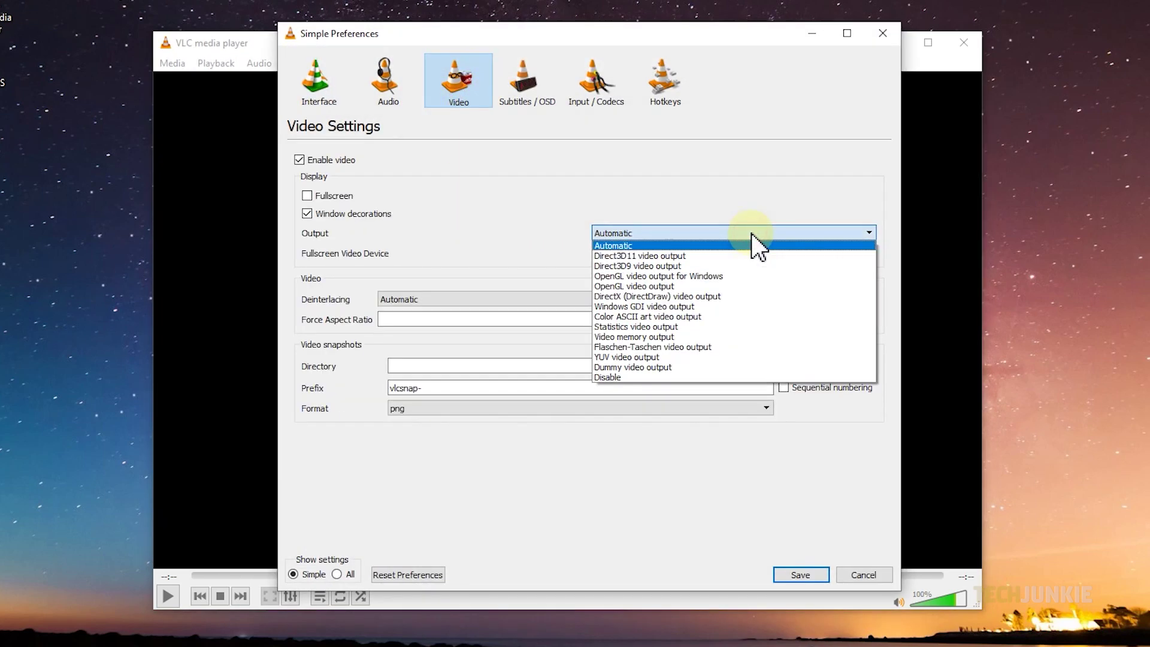
{"action": "left_click", "coordinate": [723, 277]}
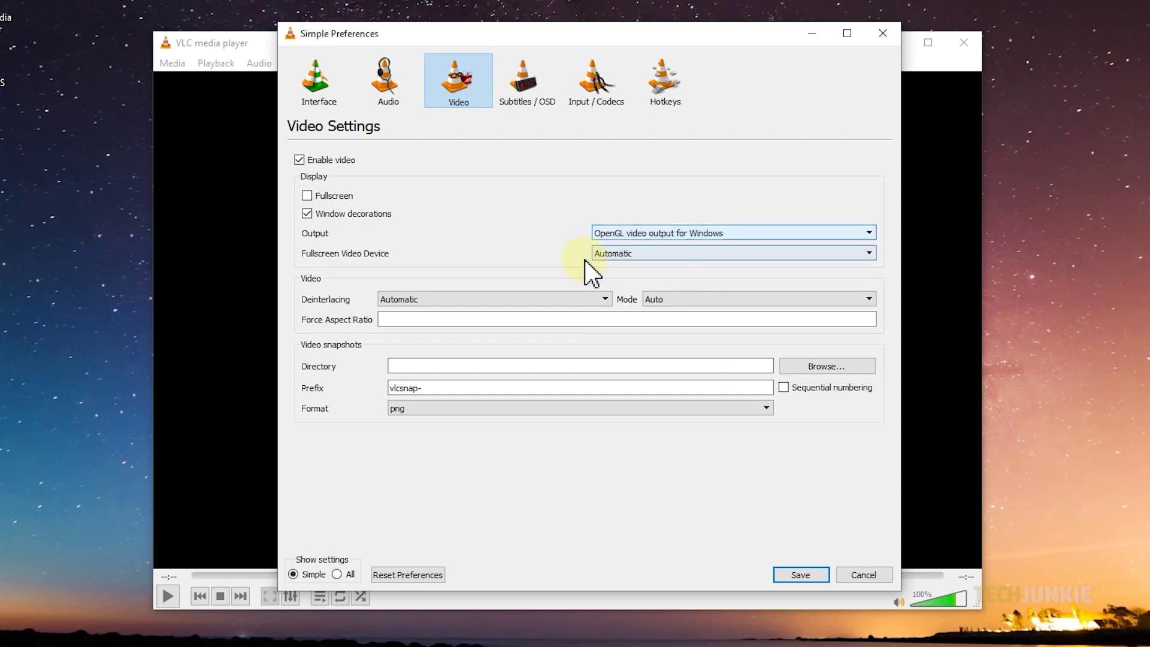
Save the simple video preferences and reopen the preferences window
{"action": "left_click", "coordinate": [796, 572]}
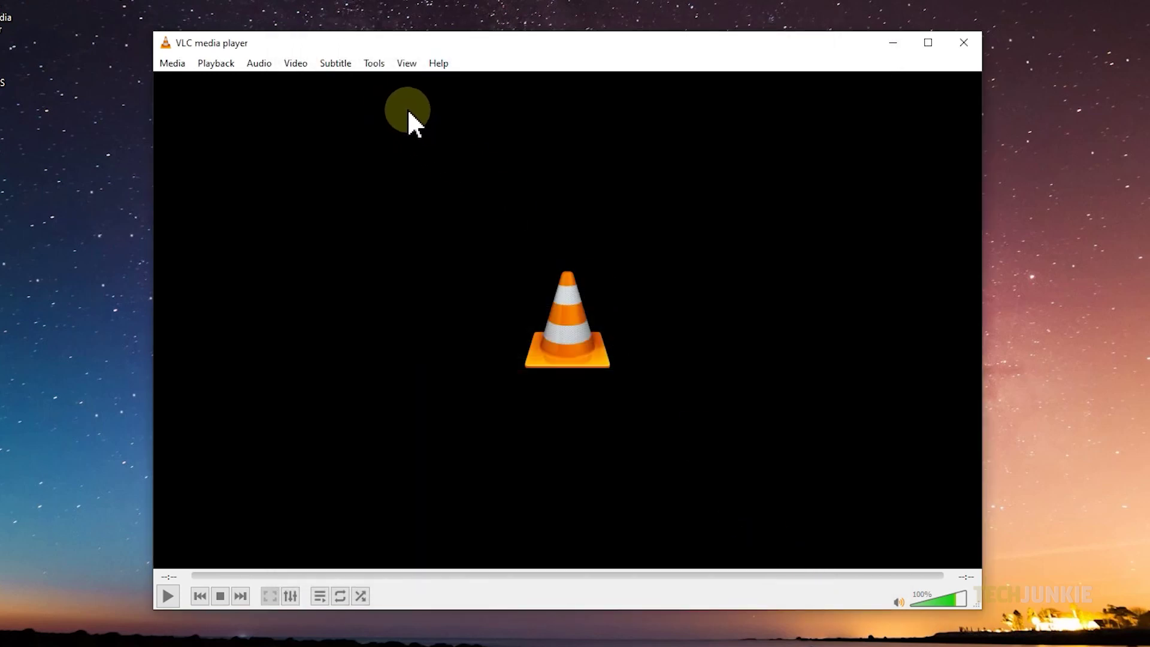
{"action": "left_click", "coordinate": [373, 63]}
{"action": "left_click", "coordinate": [405, 243]}
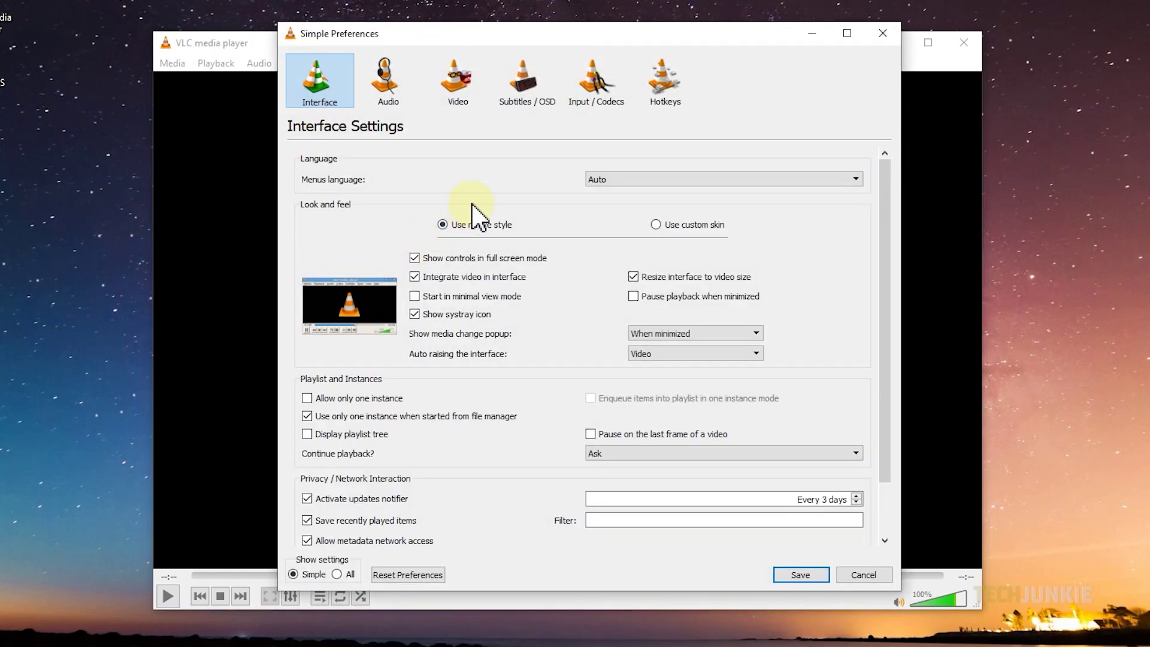
In the Input / Codecs settings, set the video quality post-processing level to 0 and Skip H.264 in-loop deblocking filter to All
{"action": "left_click", "coordinate": [588, 97]}
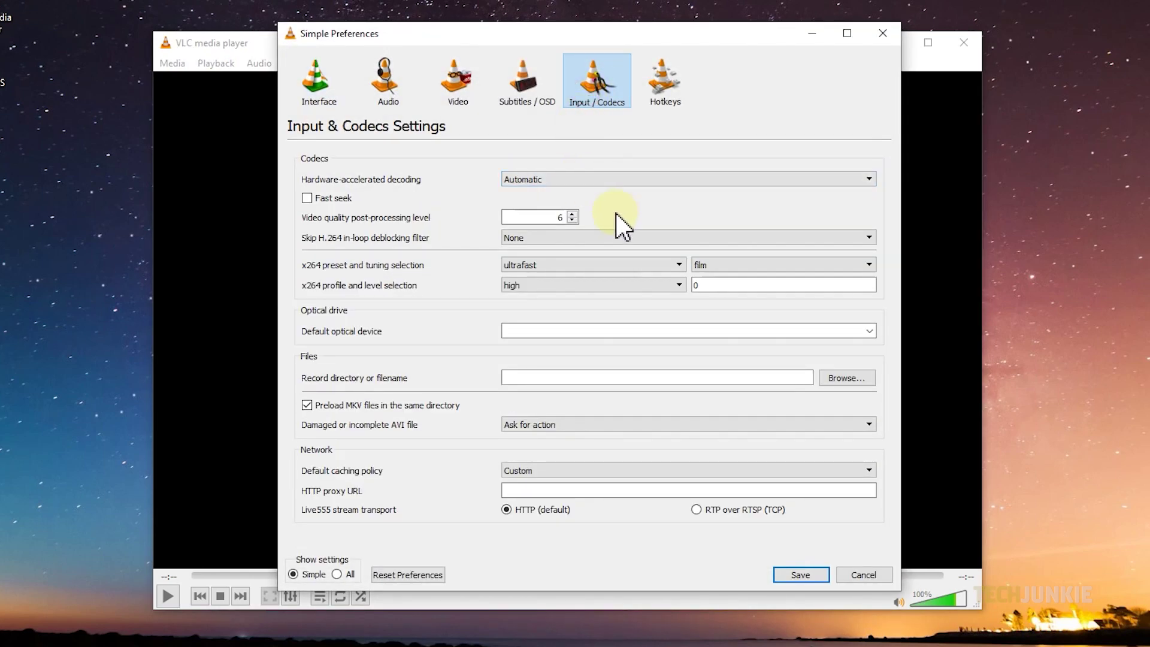
{"action": "double_click", "coordinate": [552, 216]}
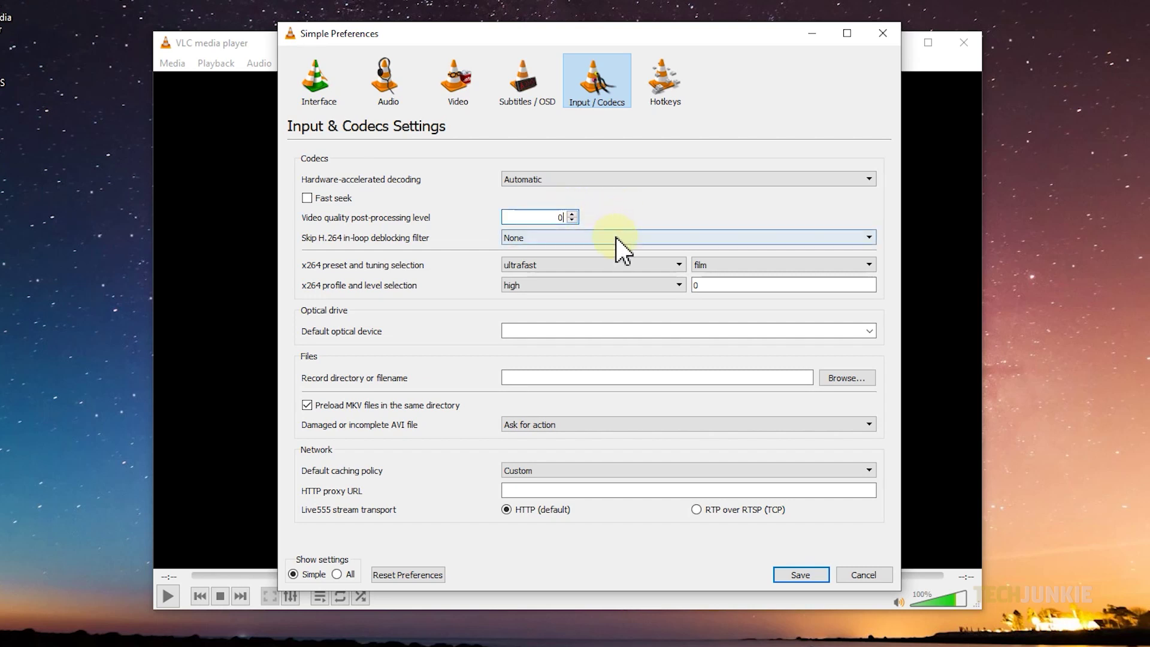
{"action": "left_click", "coordinate": [747, 241]}
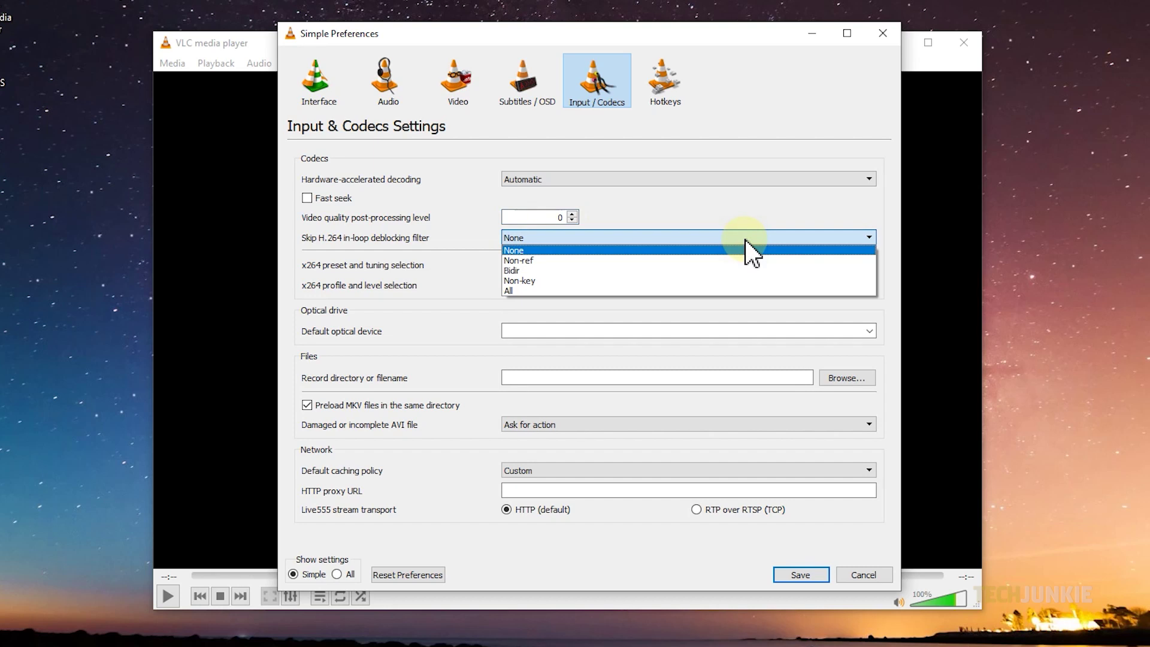
{"action": "left_click", "coordinate": [610, 290]}
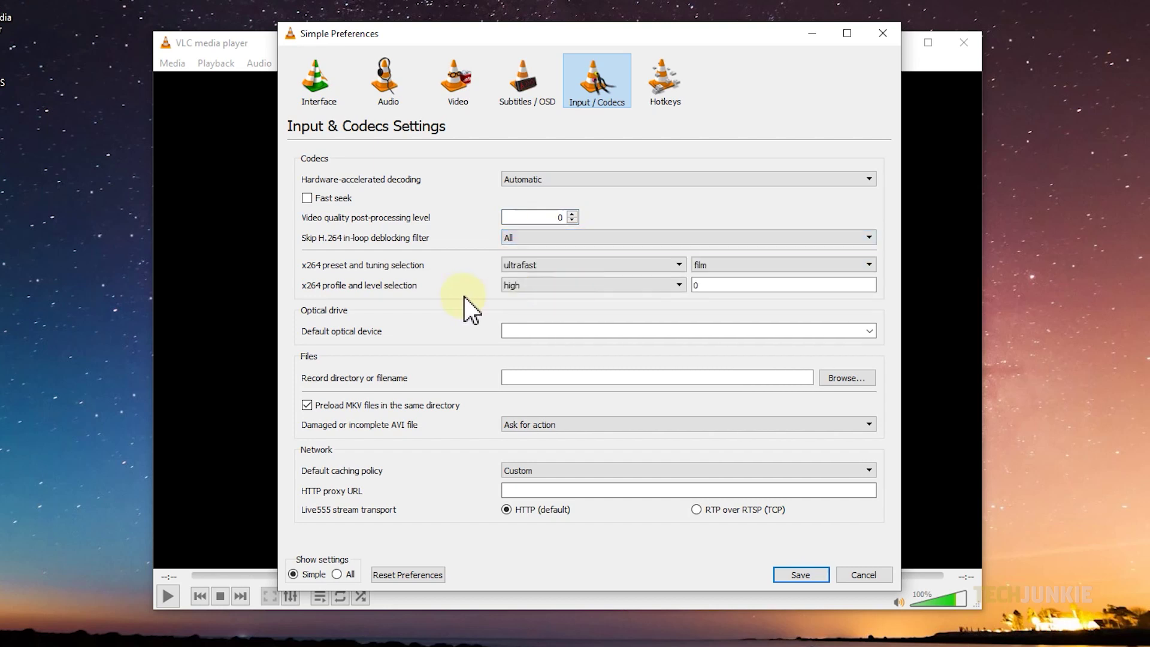